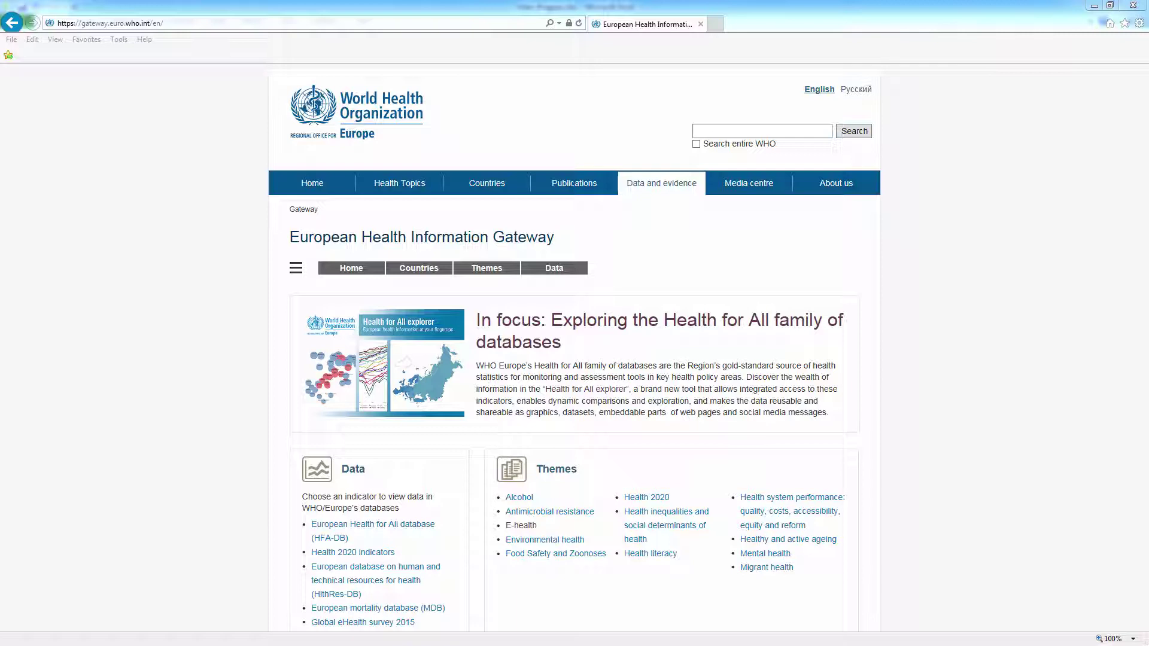
Follow the 'In focus: Exploring the Health for All family of databases' link into the explorer
{"action": "left_click", "coordinate": [718, 324]}
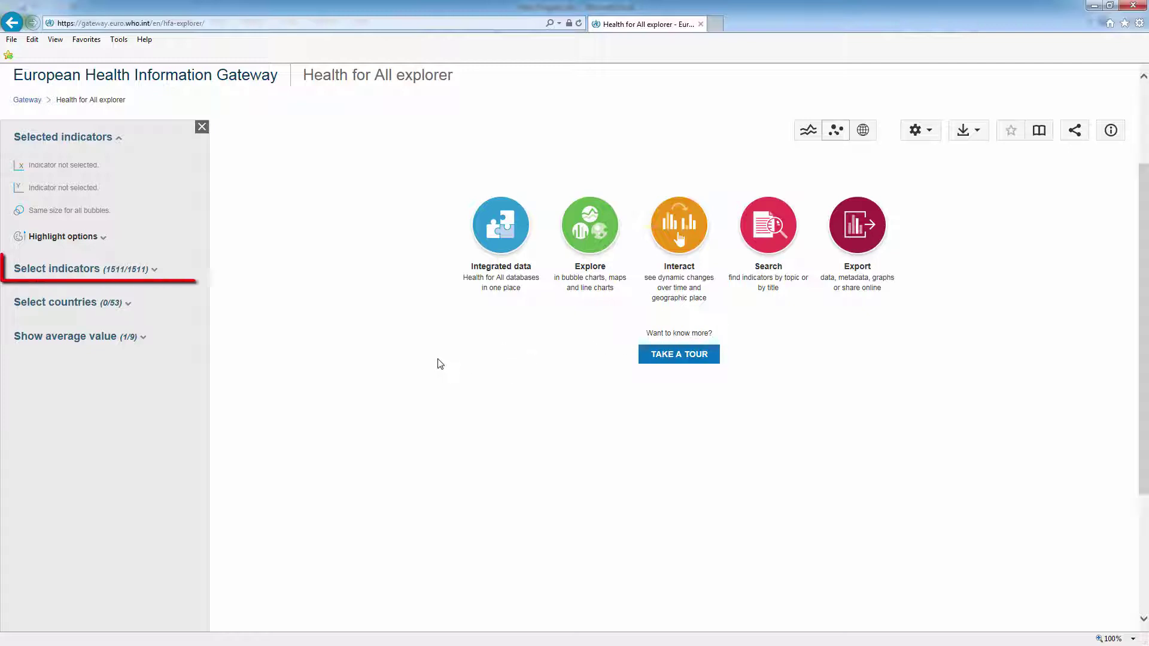
Search the indicators for 'Life' and chart Life expectancy at birth
{"action": "left_click", "coordinate": [157, 274]}
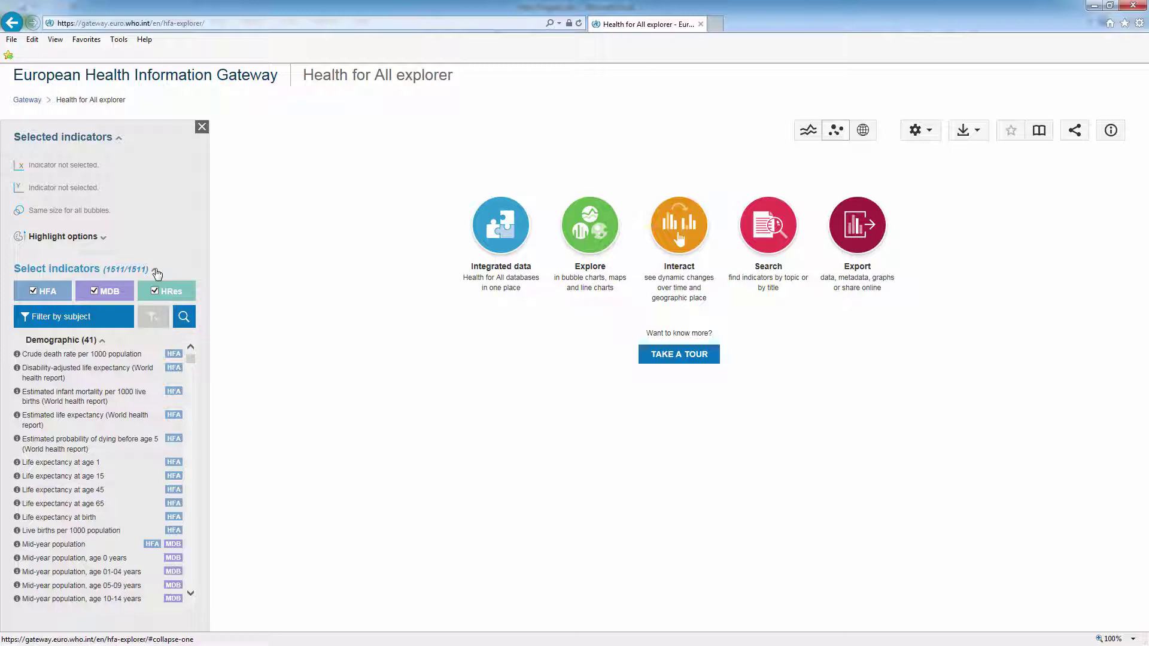
{"action": "left_click", "coordinate": [184, 317]}
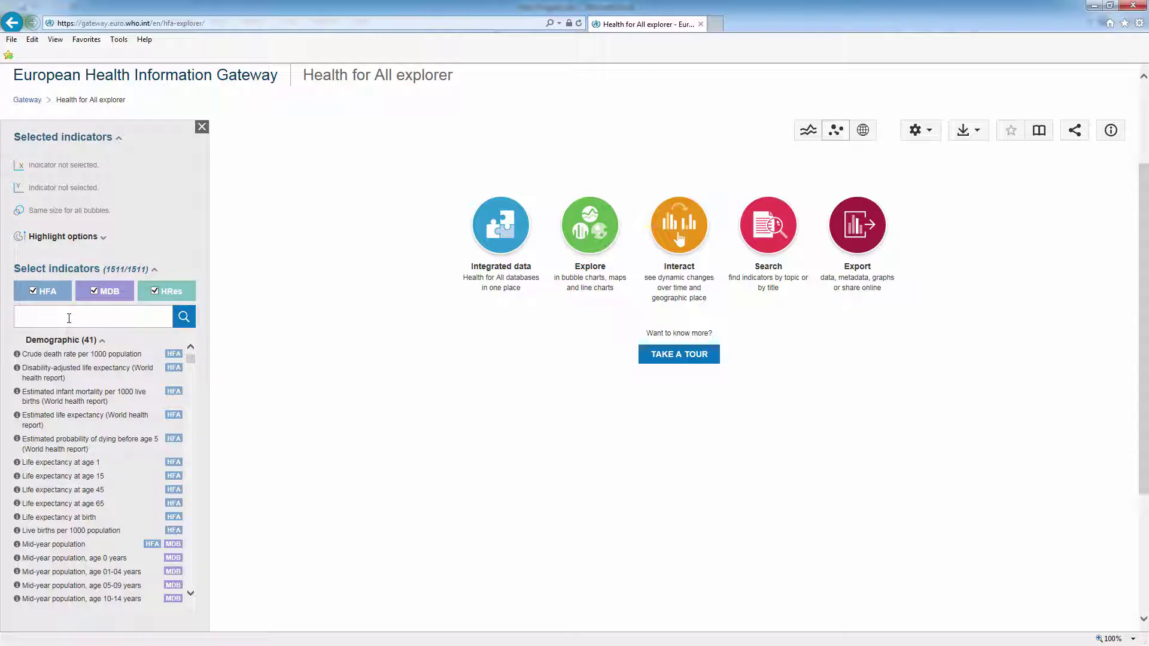
{"action": "type", "text": "Life"}
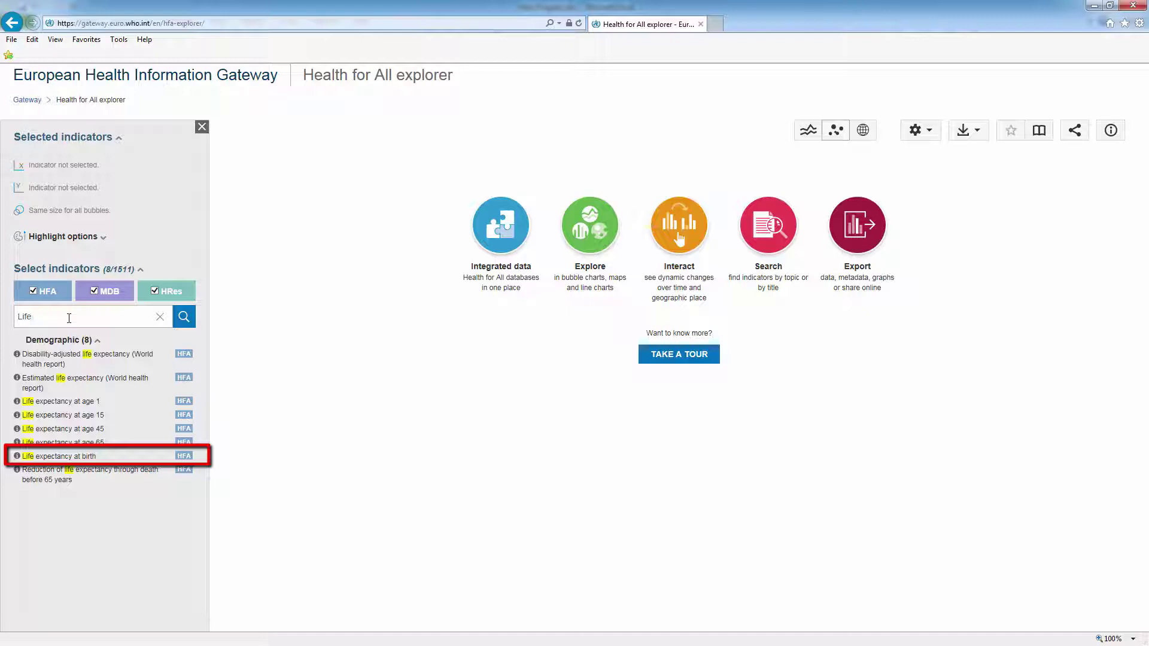
{"action": "left_click", "coordinate": [63, 456]}
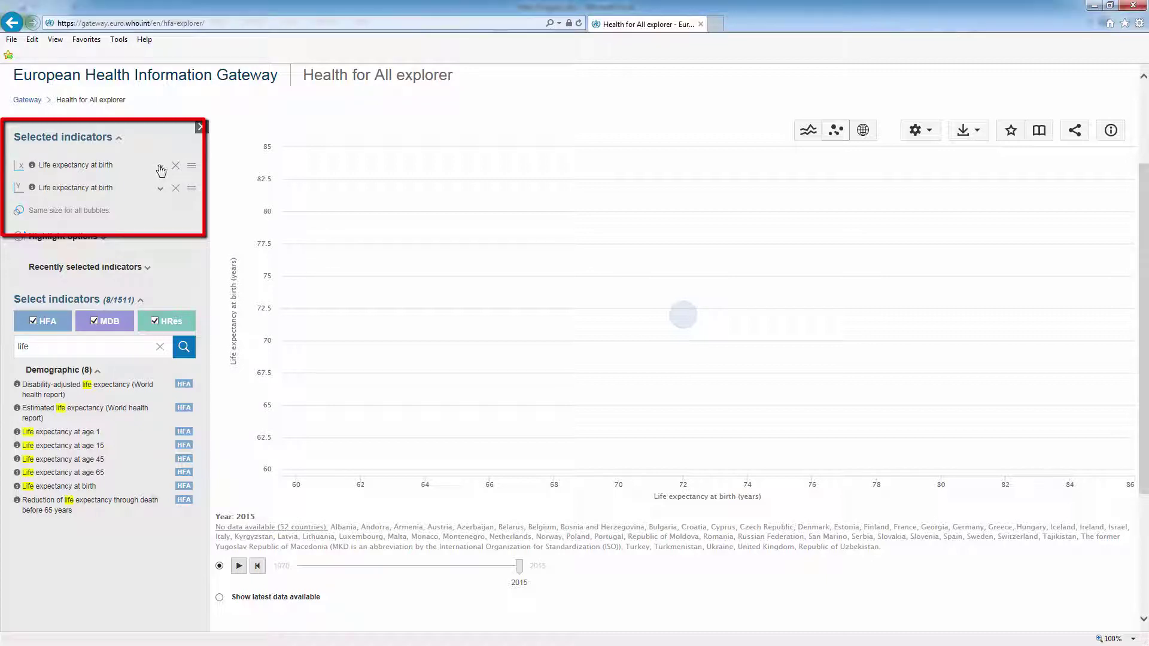
Set the x-axis indicator to Female and the y-axis indicator to Male
{"action": "left_click", "coordinate": [160, 168]}
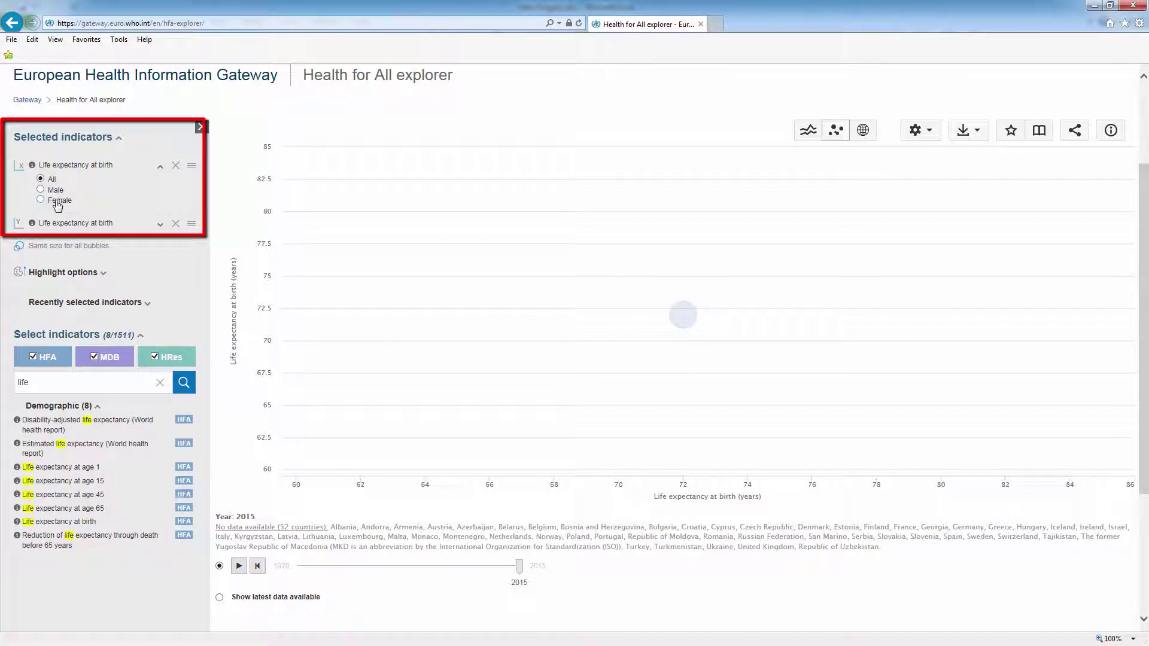
{"action": "left_click", "coordinate": [58, 203]}
{"action": "left_click", "coordinate": [160, 224]}
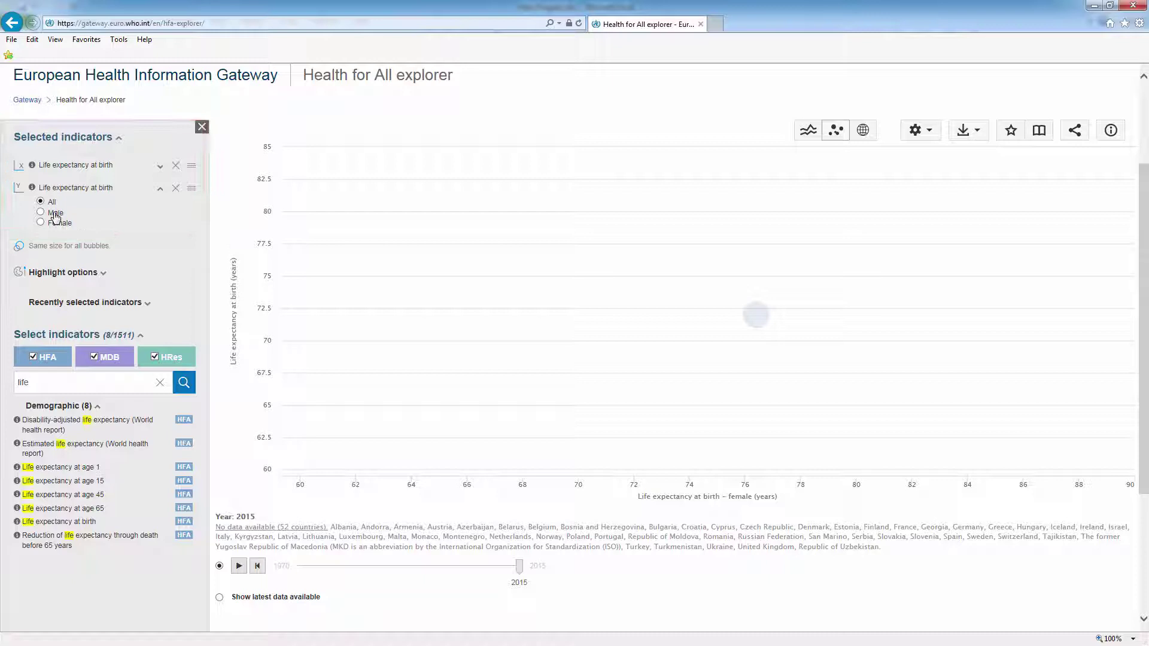
{"action": "left_click", "coordinate": [54, 213]}
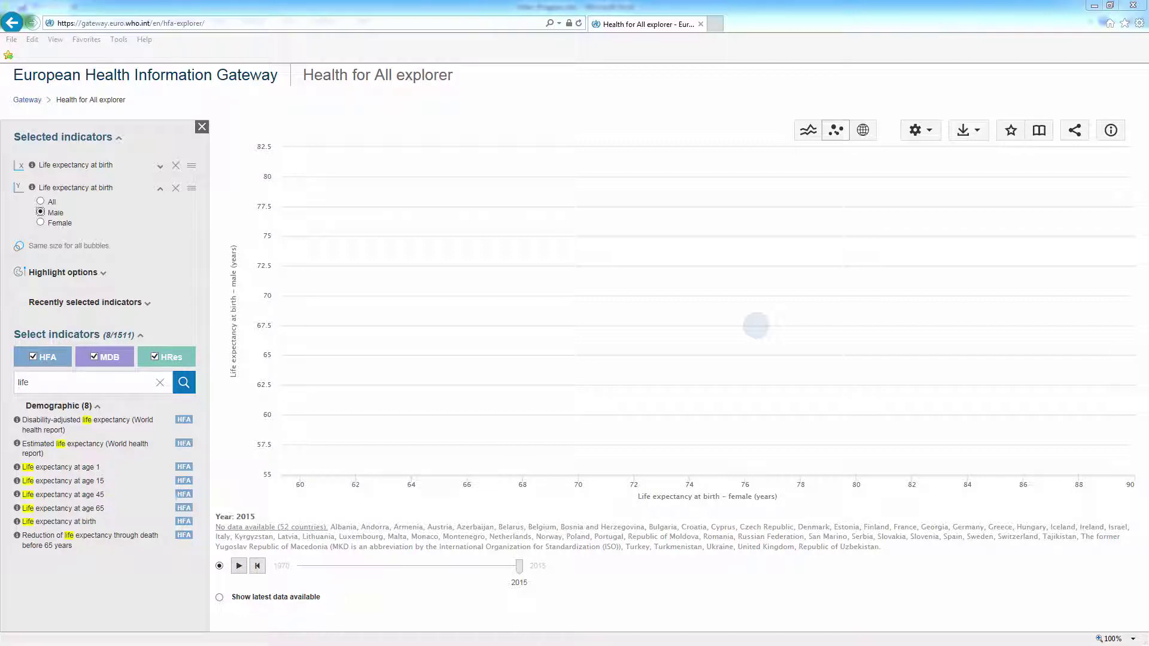
Tick 'Show latest data available' and select the Russian Federation and Spain bubbles
{"action": "left_click", "coordinate": [219, 598]}
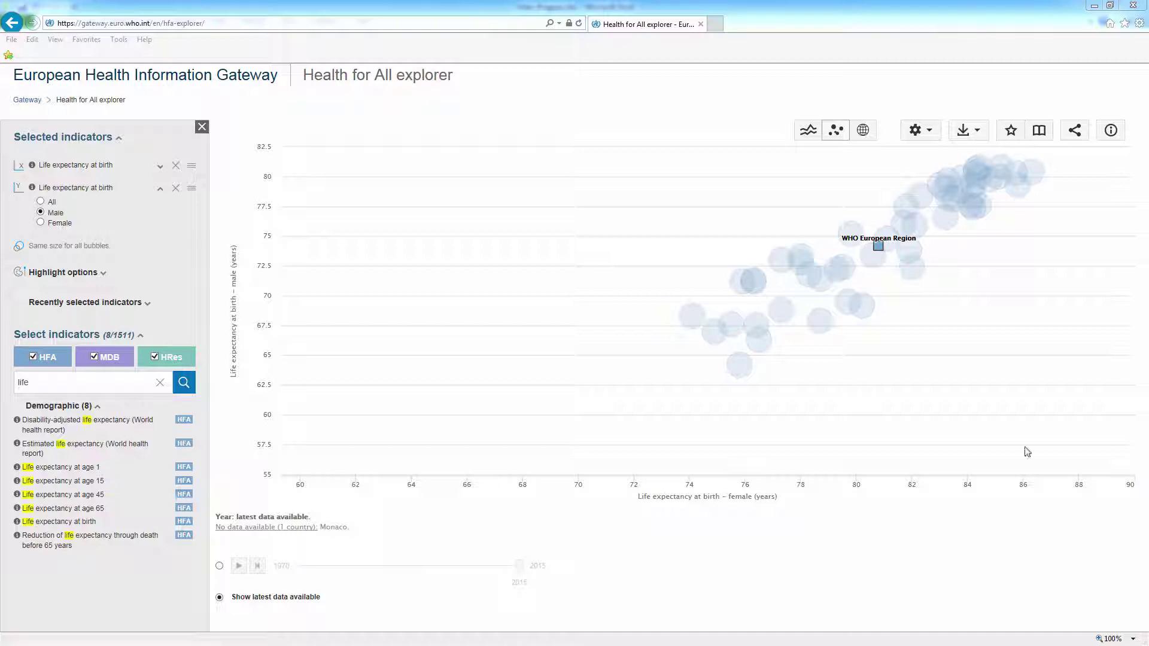
{"action": "left_click", "coordinate": [744, 370]}
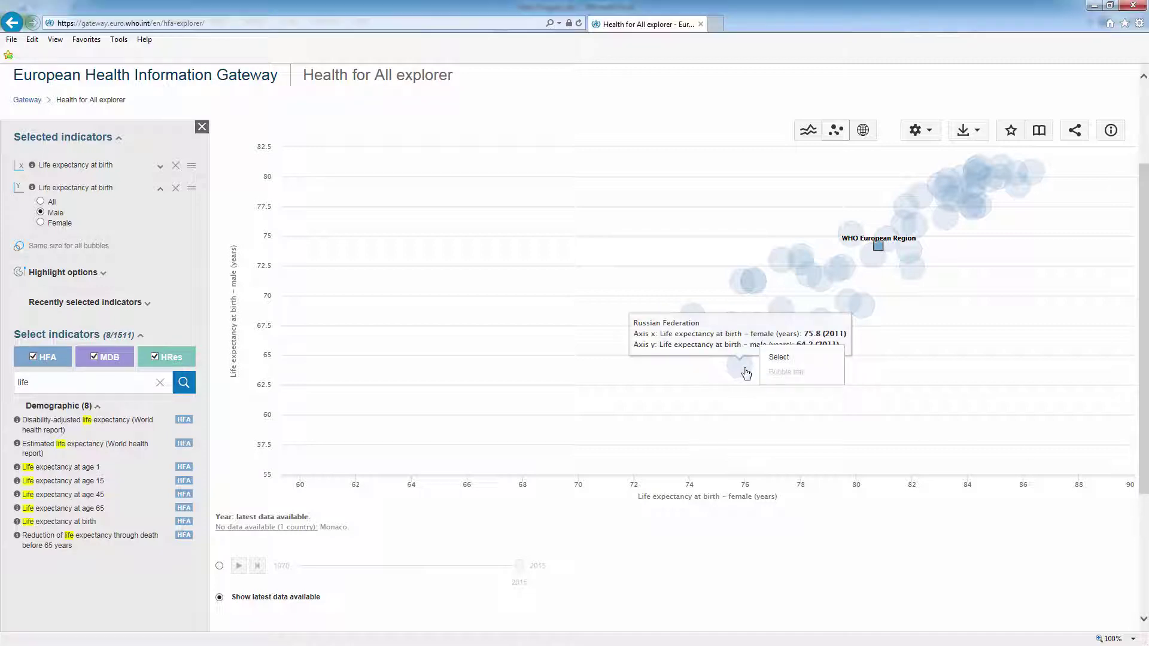
{"action": "left_click", "coordinate": [779, 358]}
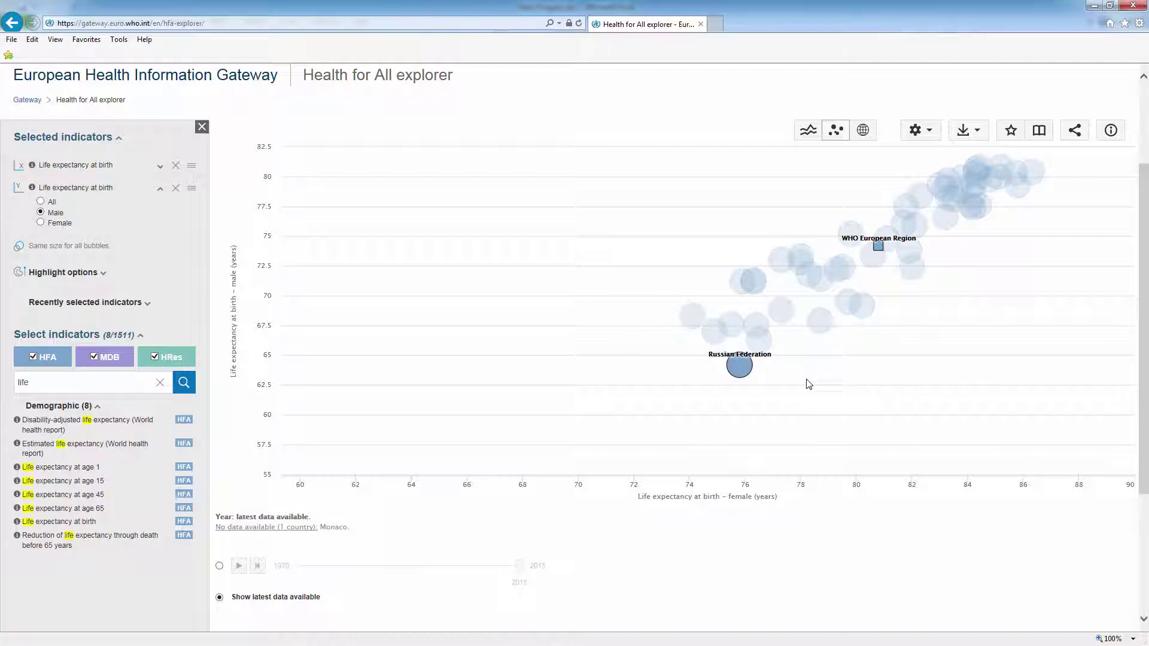
{"action": "left_click", "coordinate": [1041, 174]}
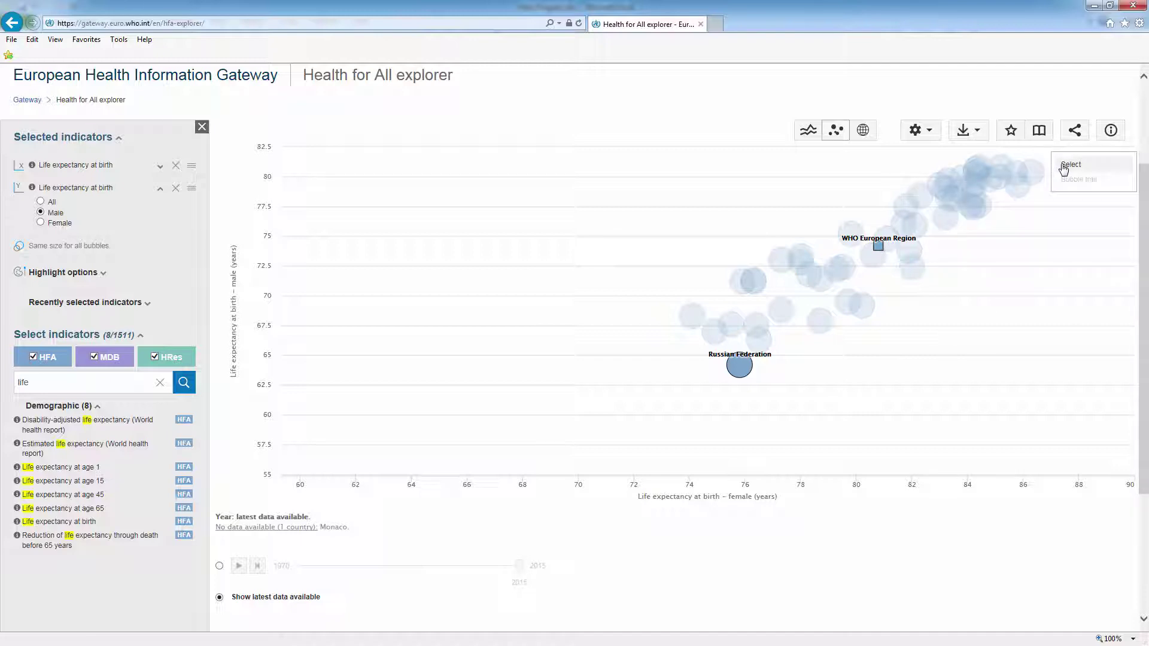
{"action": "left_click", "coordinate": [1064, 170]}
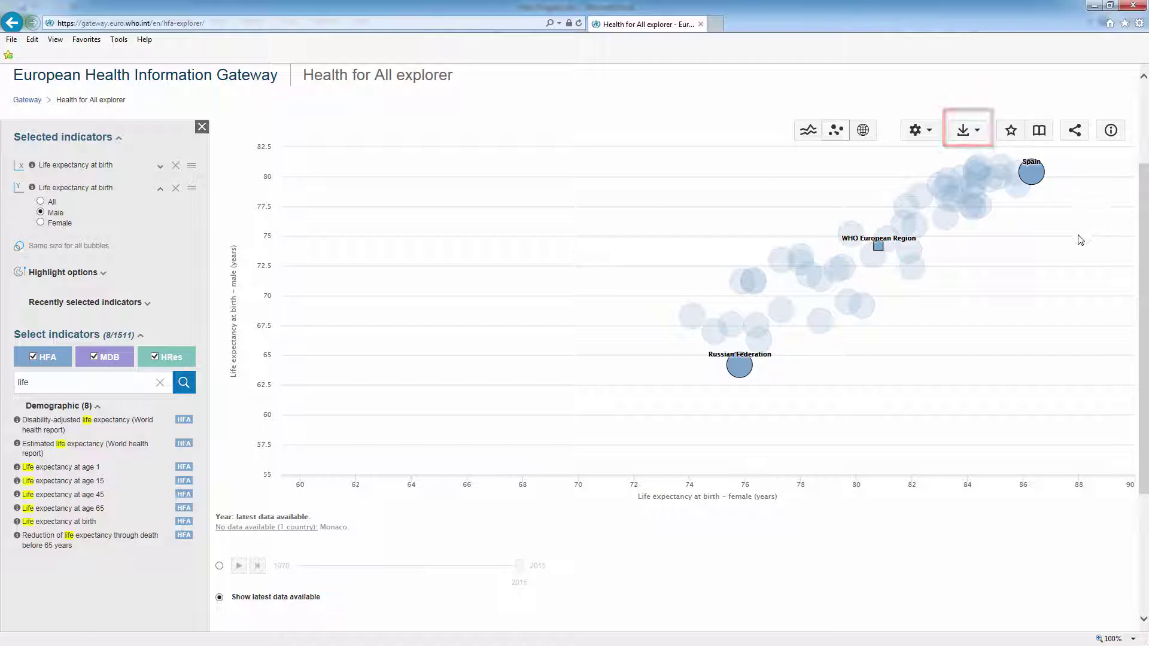
Export the chart as a Large WMF vector image and save Bubble chart.wmf
{"action": "left_click", "coordinate": [982, 131]}
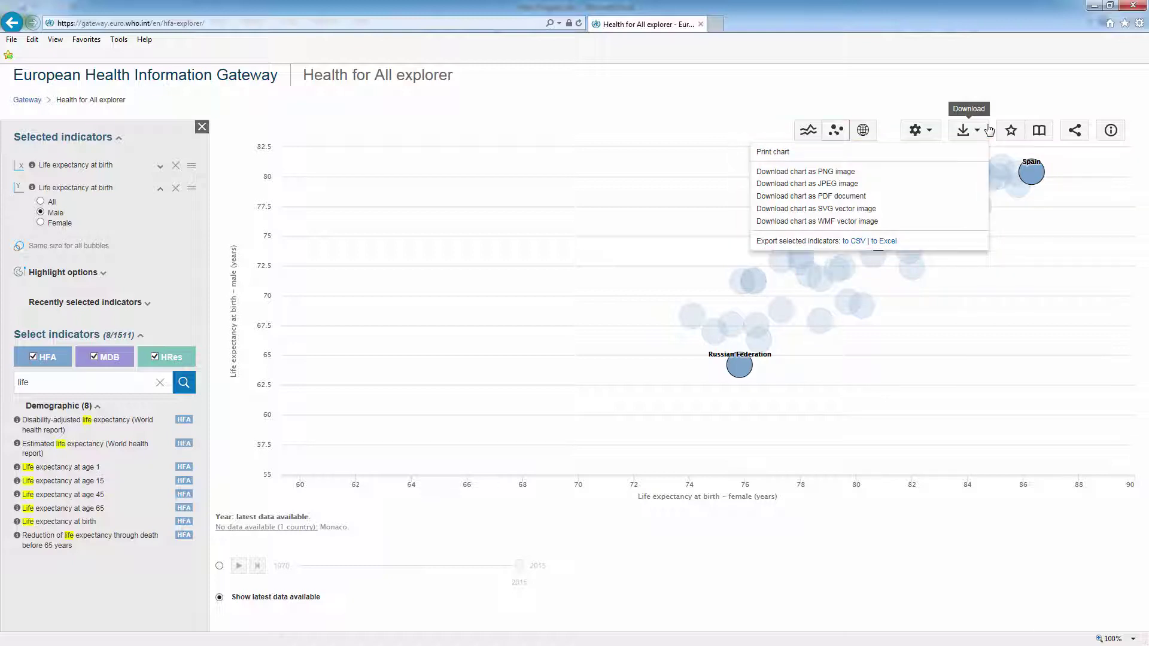
{"action": "left_click", "coordinate": [857, 222]}
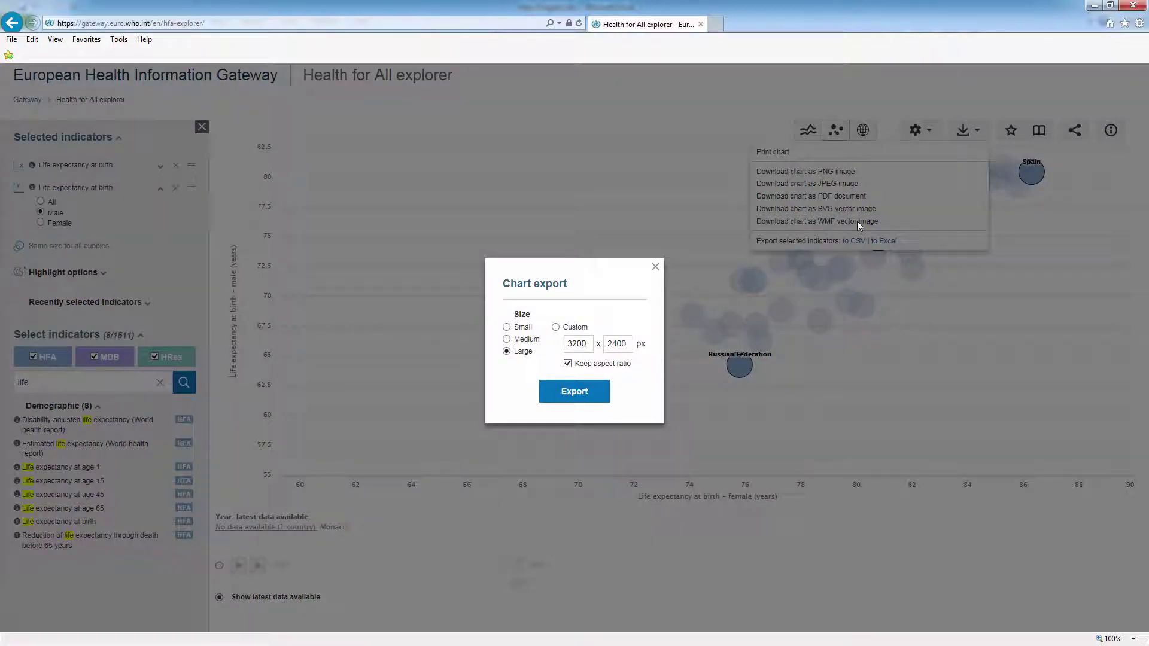
{"action": "left_click", "coordinate": [575, 392]}
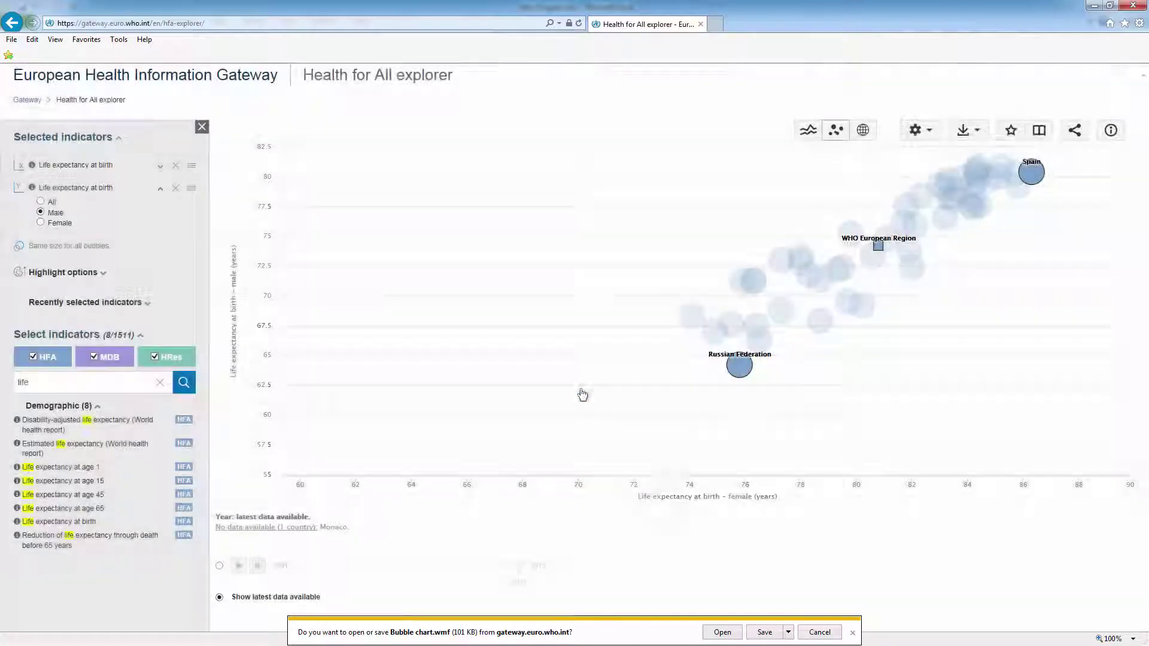
{"action": "left_click", "coordinate": [764, 633]}
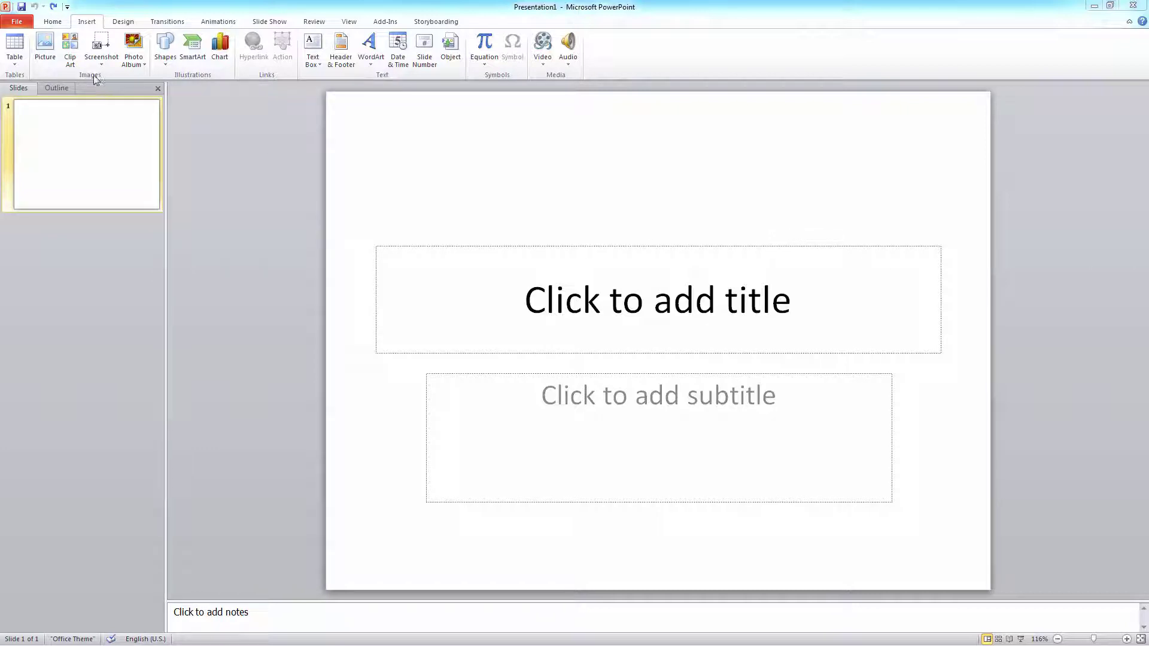
Add a new blank-layout slide to the presentation
{"action": "left_click", "coordinate": [53, 22]}
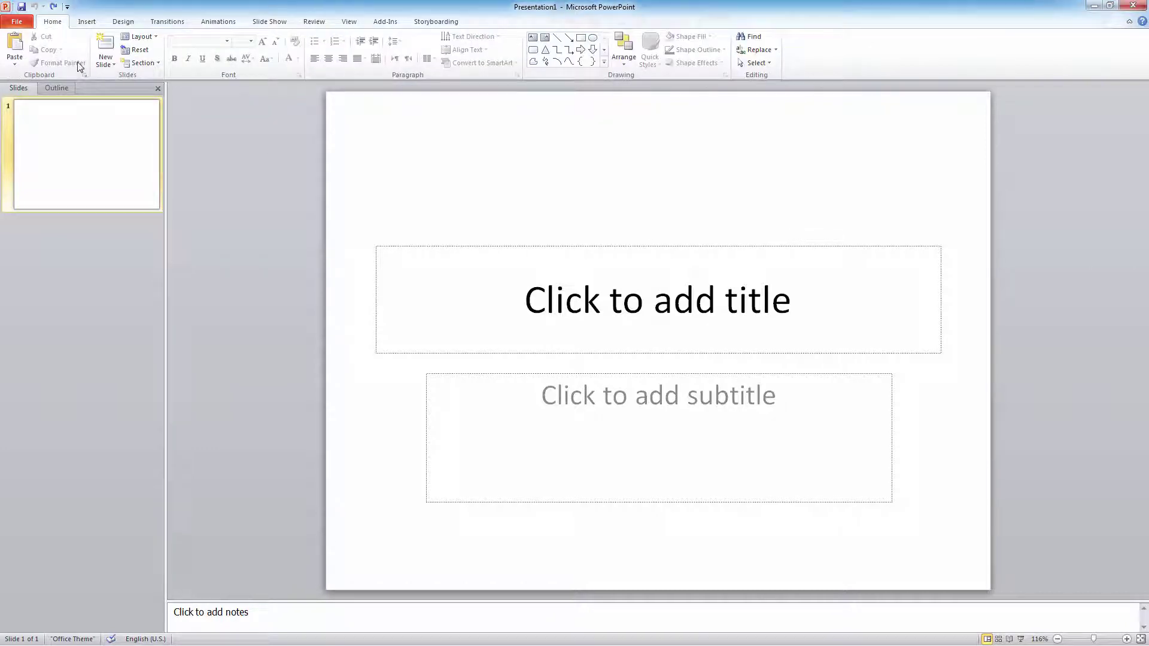
{"action": "left_click", "coordinate": [114, 65]}
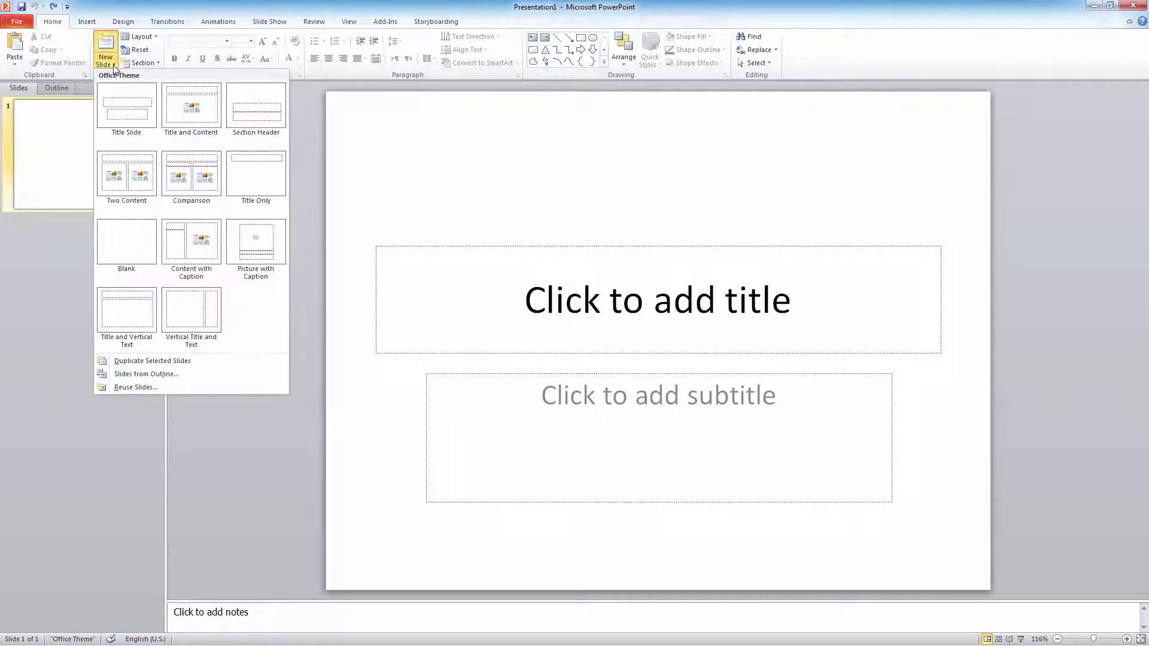
{"action": "left_click", "coordinate": [130, 242]}
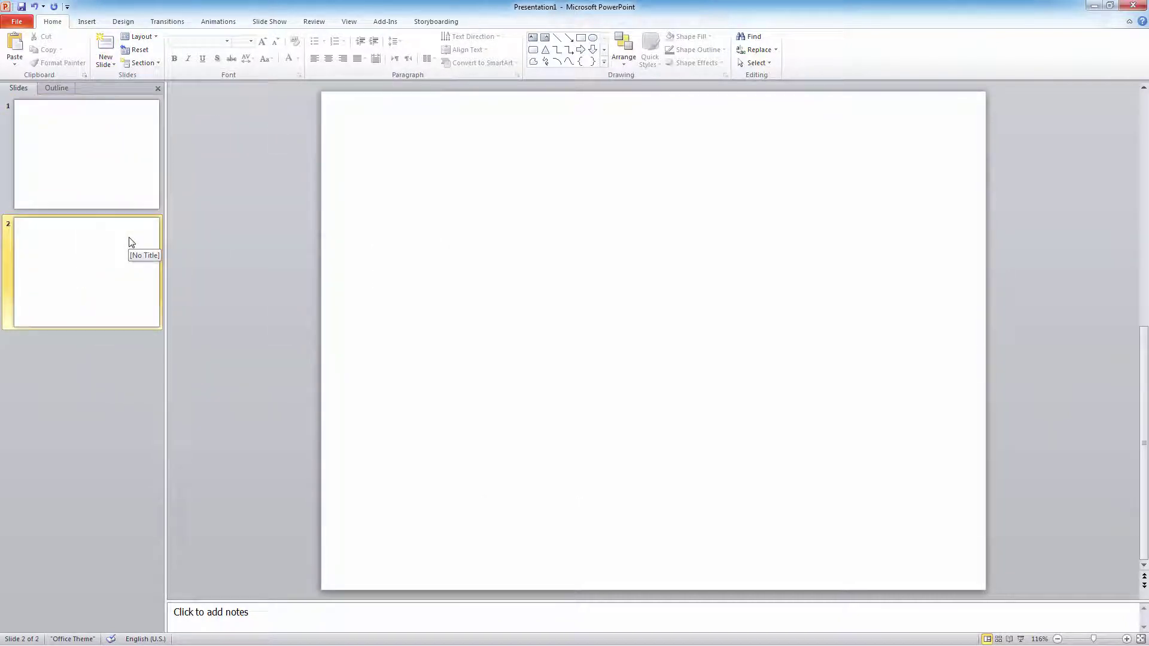
Insert the picture Bubble chart.wmf from the HFA Explorer folder onto slide 2
{"action": "left_click", "coordinate": [84, 24]}
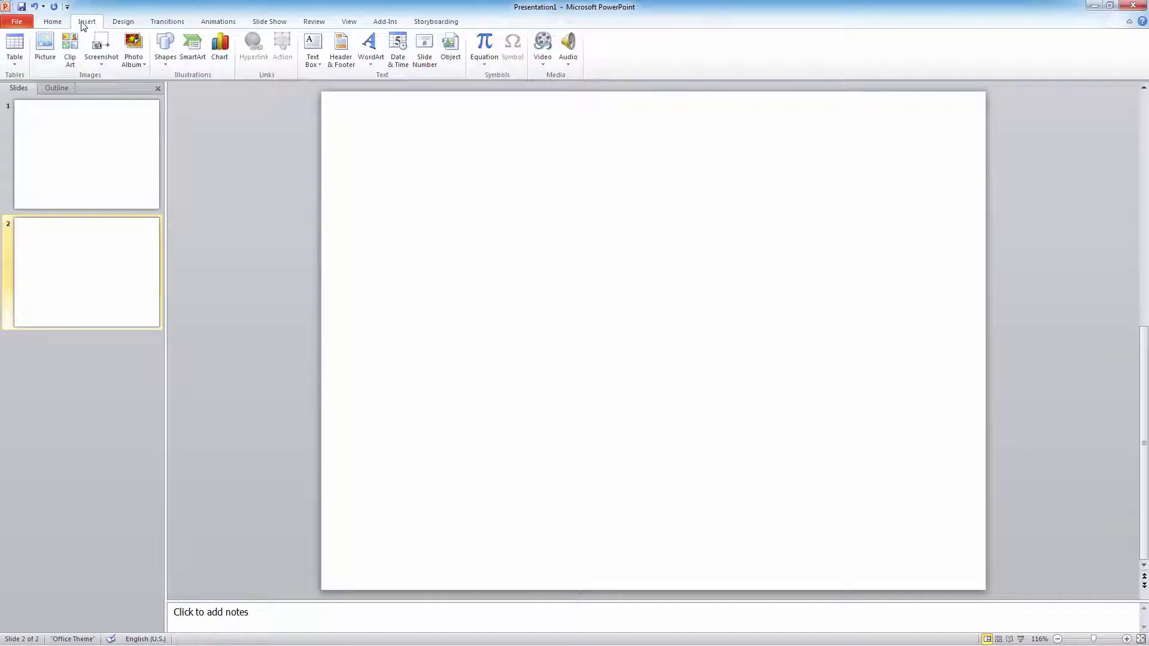
{"action": "left_click", "coordinate": [48, 60]}
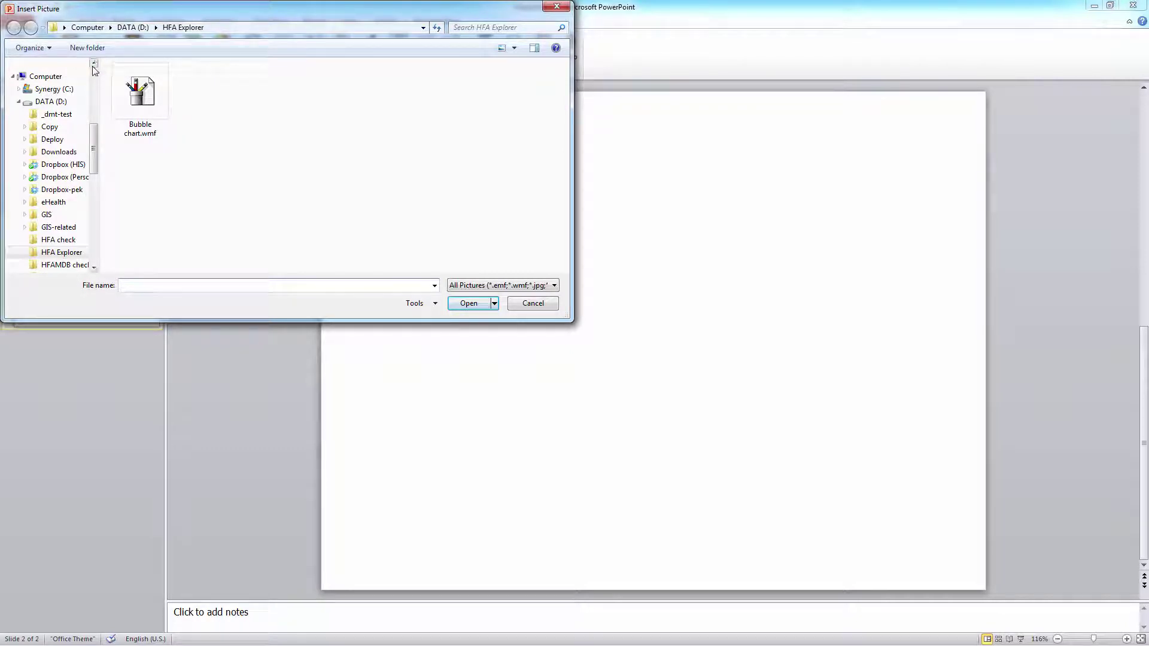
{"action": "left_click", "coordinate": [140, 96]}
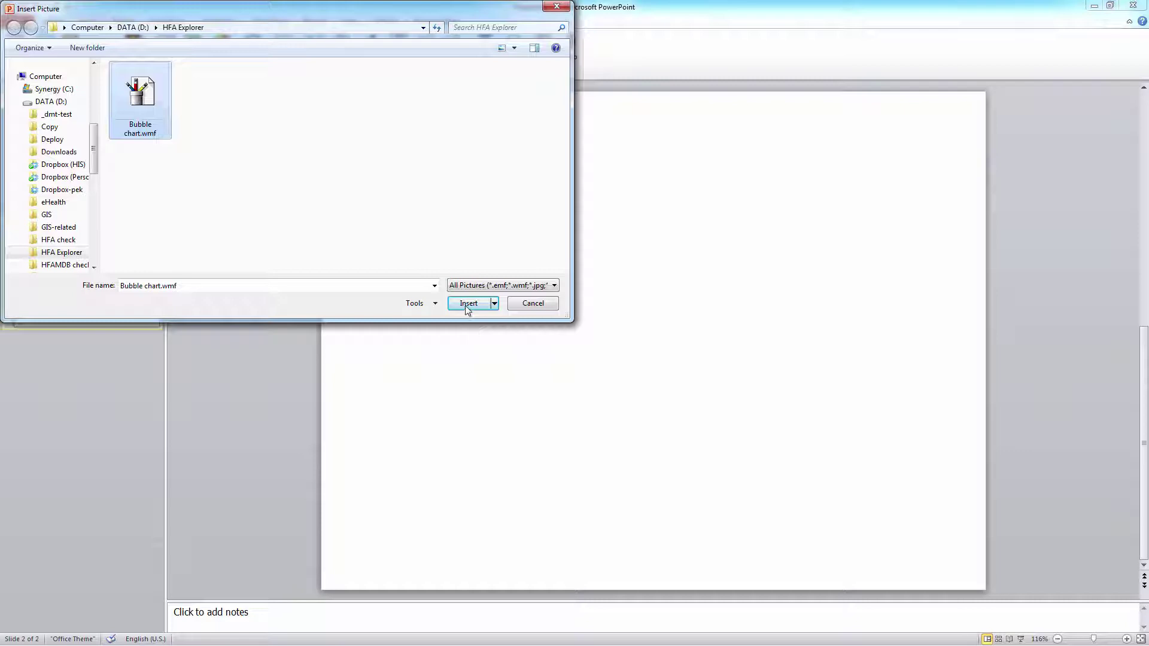
{"action": "left_click", "coordinate": [465, 303]}
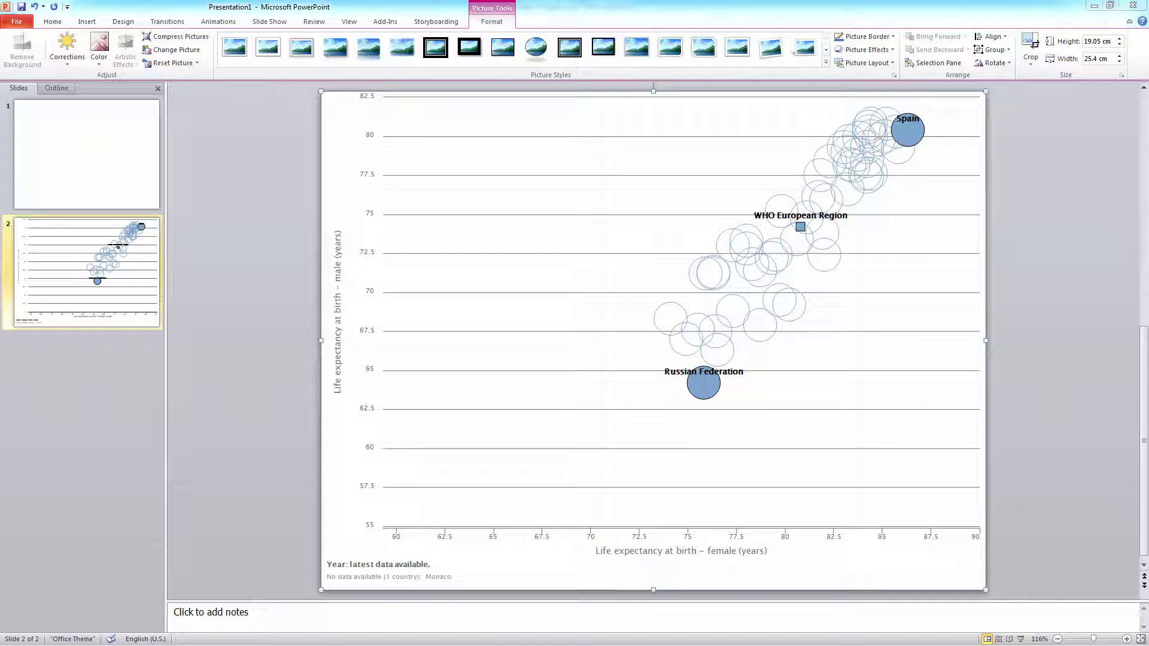
Ungroup the chart picture and accept converting it to a Microsoft Office drawing object
{"action": "right_click", "coordinate": [937, 340]}
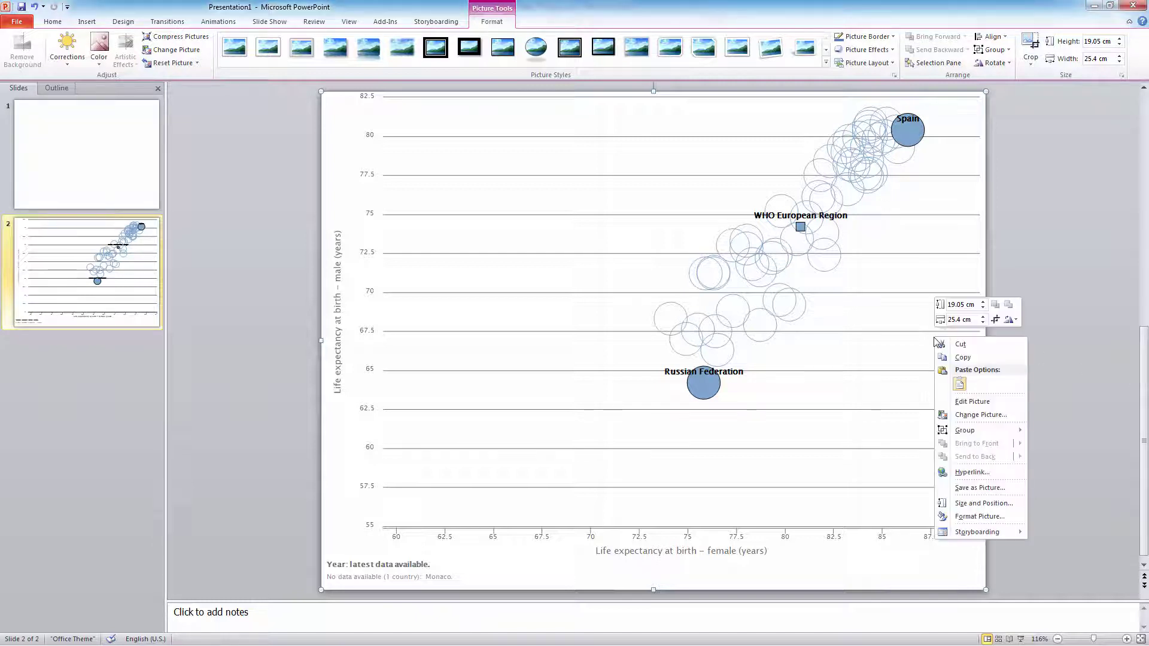
{"action": "mouse_move", "coordinate": [989, 435]}
{"action": "left_click", "coordinate": [1065, 460]}
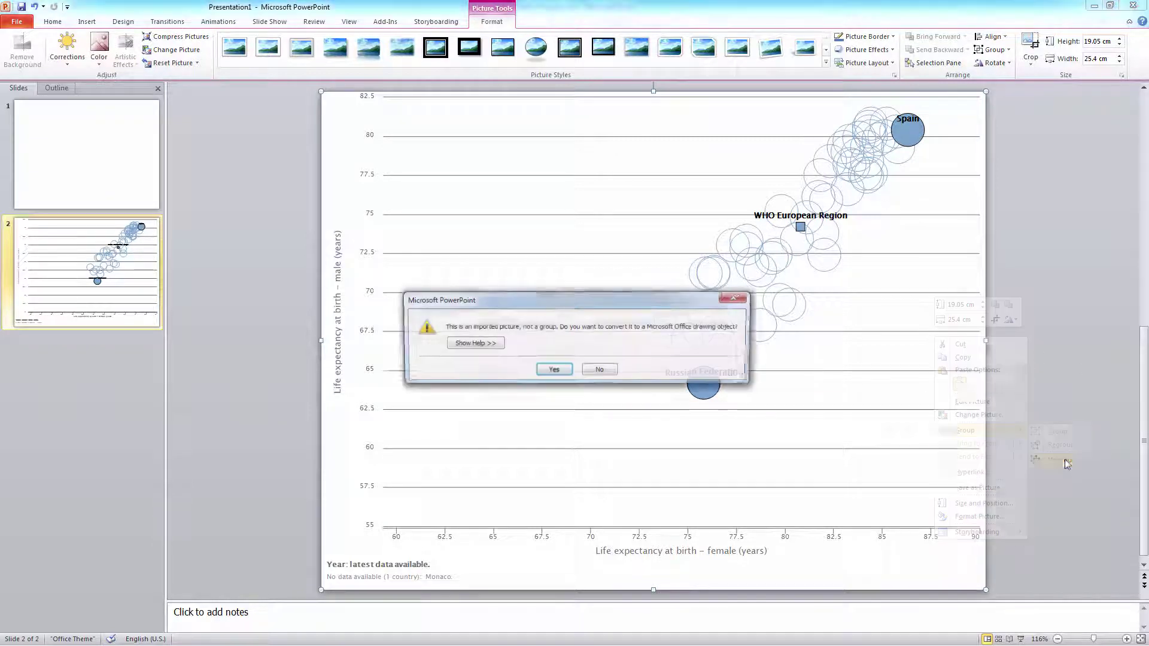
{"action": "left_click", "coordinate": [556, 372]}
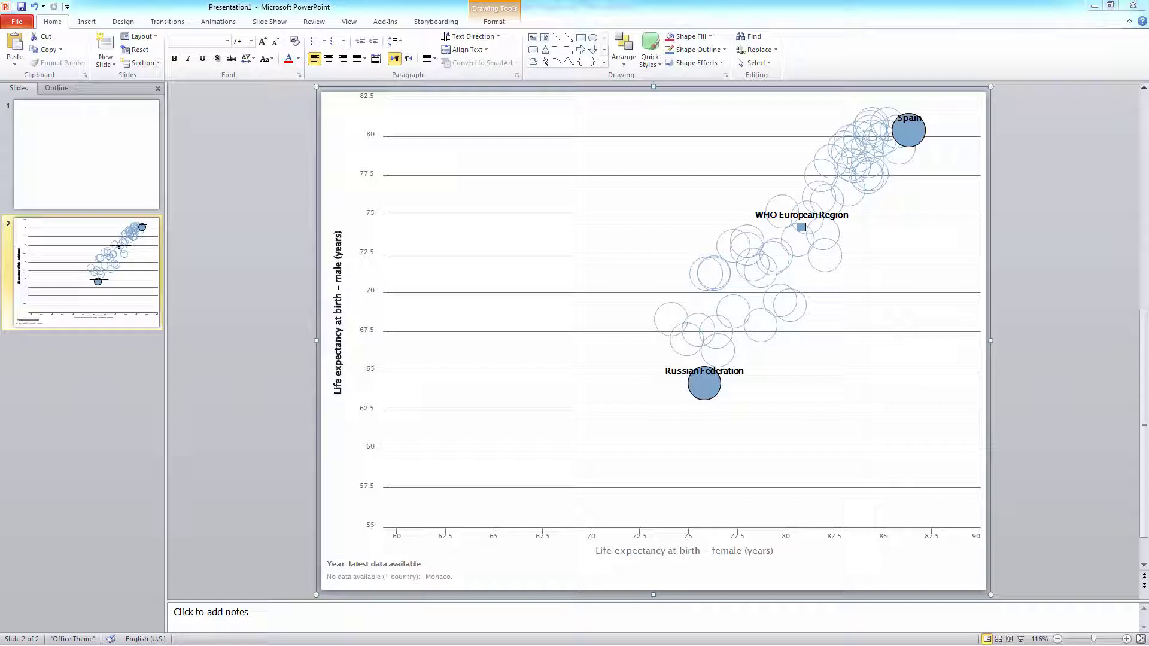
Undo the last change and set the axis titles' Shape Outline to No Outline
{"action": "key", "text": "ctrl+z"}
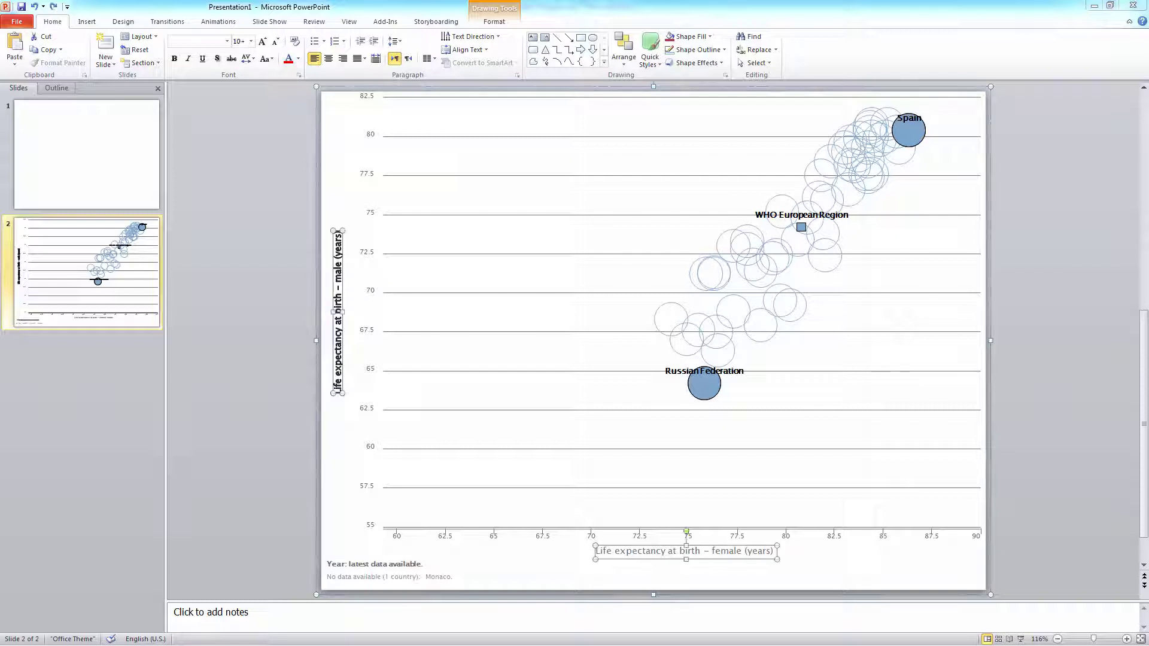
{"action": "left_click", "coordinate": [725, 51]}
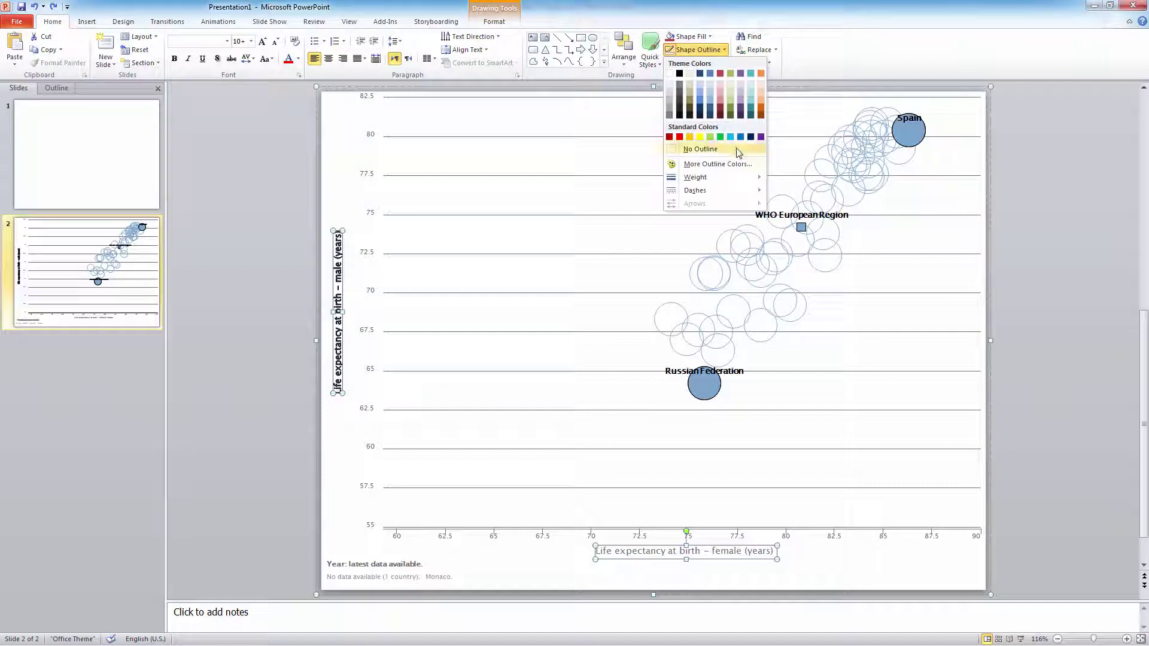
{"action": "left_click", "coordinate": [682, 149]}
{"action": "left_click", "coordinate": [737, 149]}
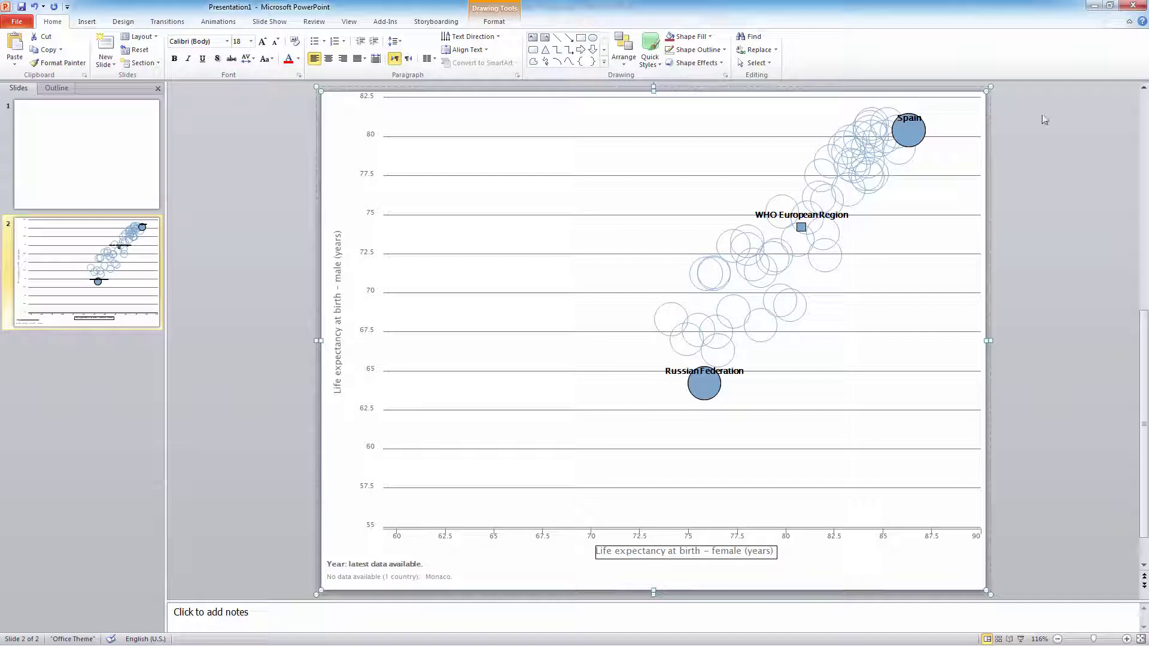
Set the Spain bubble's fill to the standard yellow in Format Shape
{"action": "right_click", "coordinate": [911, 135]}
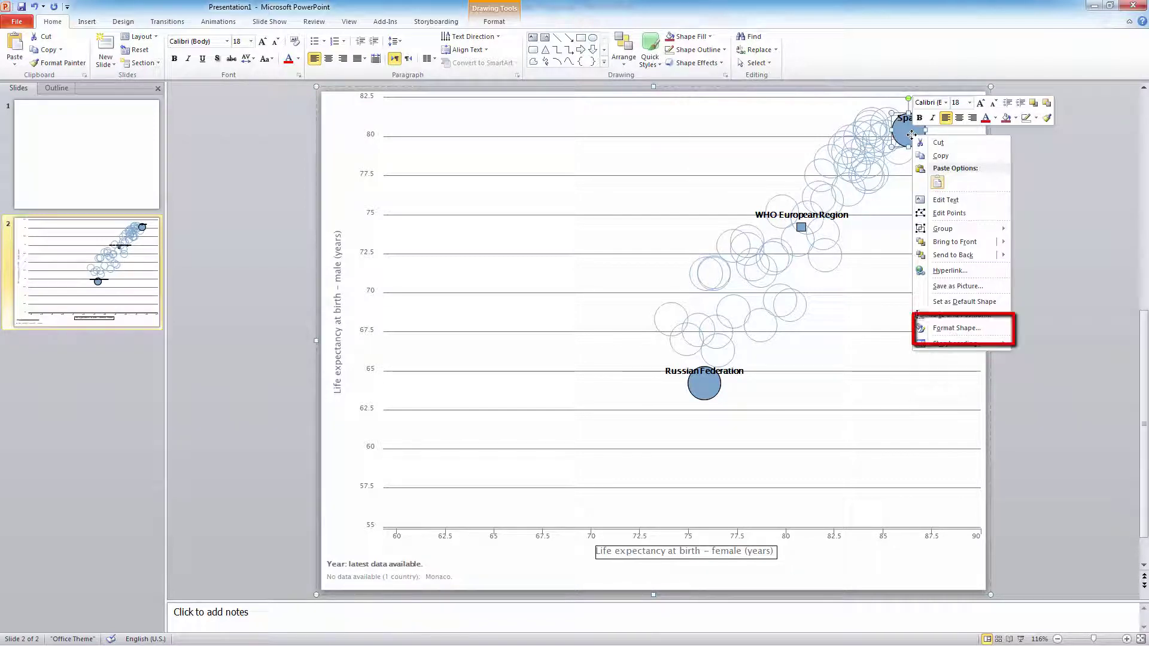
{"action": "left_click", "coordinate": [971, 329]}
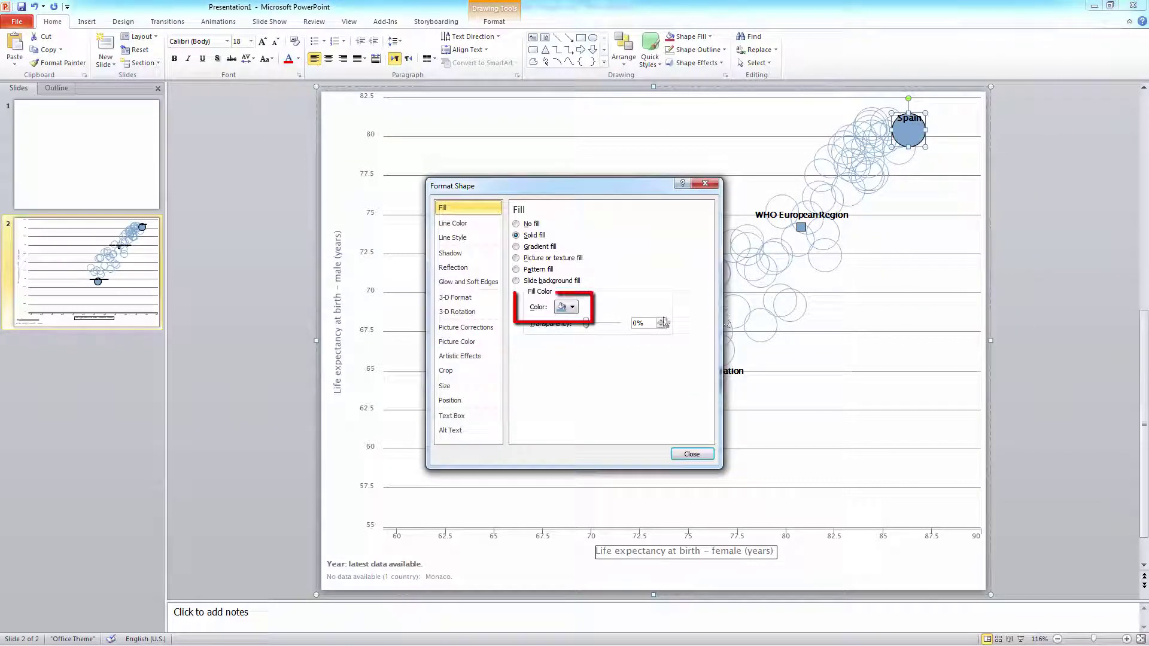
{"action": "left_click", "coordinate": [573, 307]}
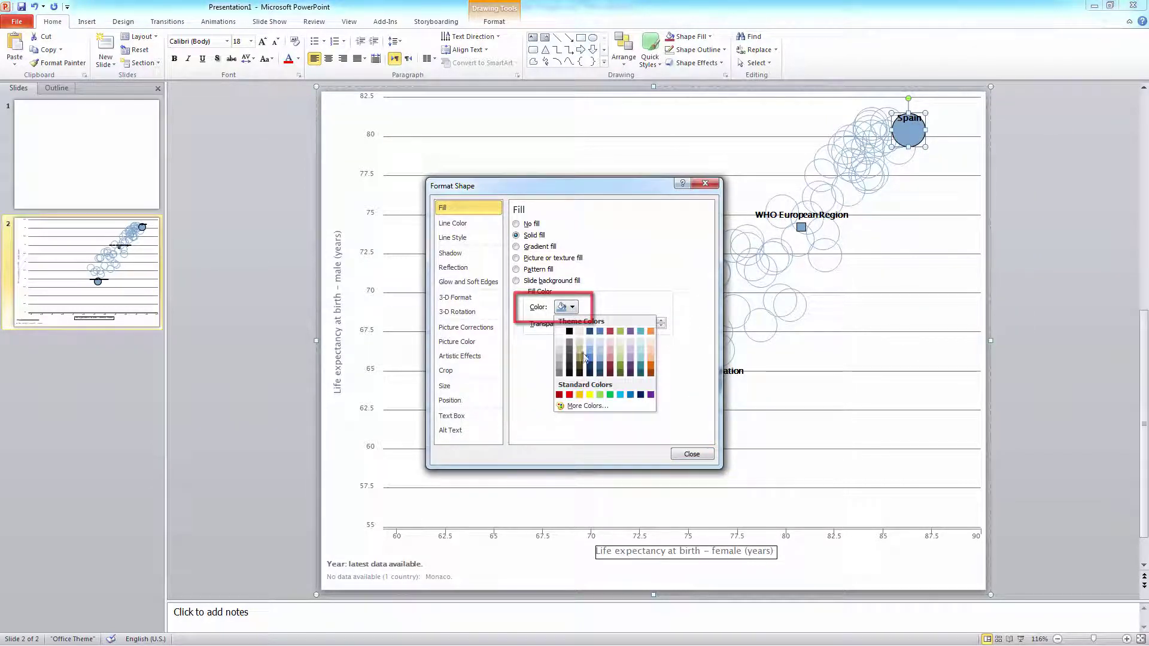
{"action": "left_click", "coordinate": [579, 395]}
{"action": "left_click", "coordinate": [692, 455]}
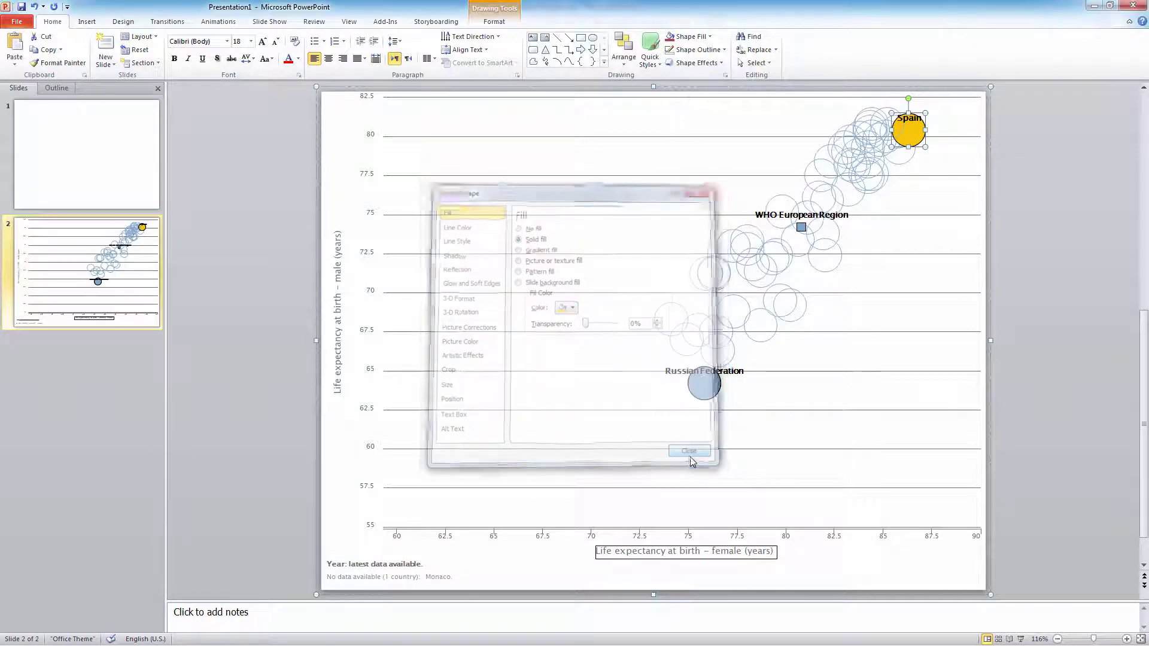
{"action": "left_click", "coordinate": [692, 458]}
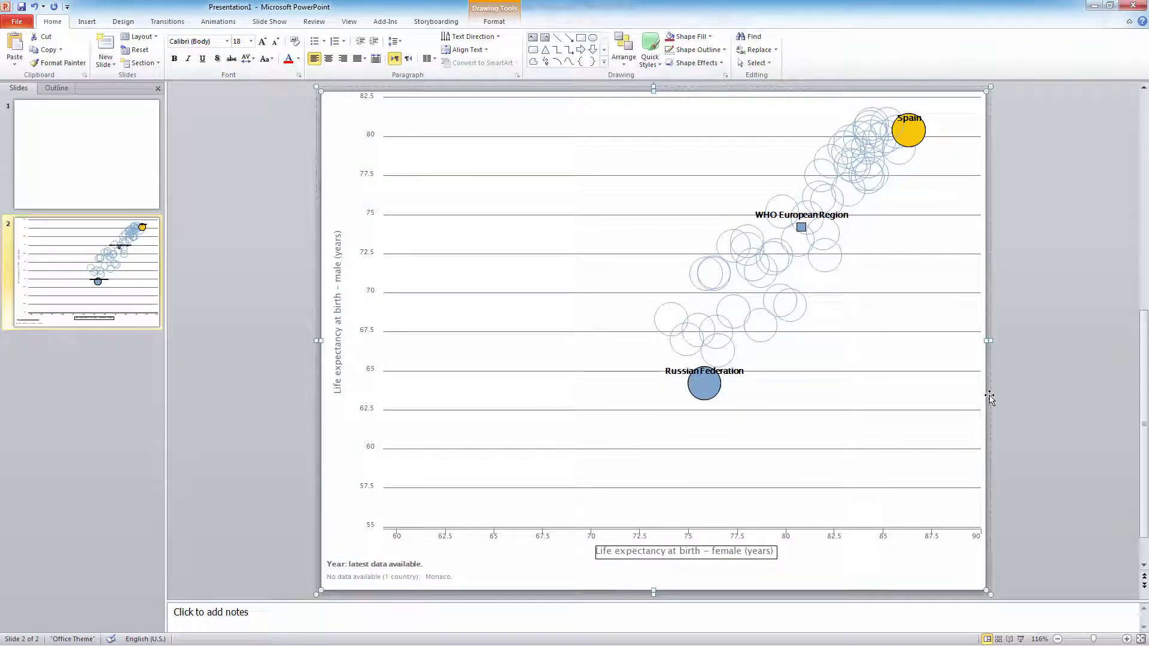
{"action": "left_click", "coordinate": [709, 549]}
{"action": "left_click_drag", "start_coordinate": [707, 542], "coordinate": [719, 543]}
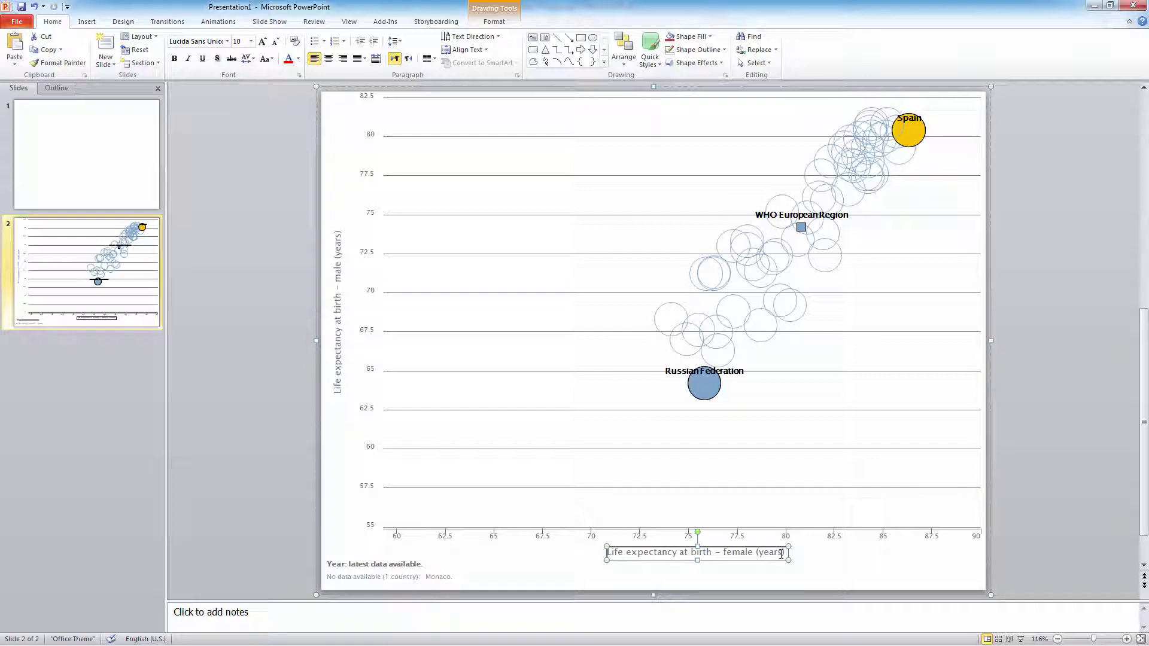
{"action": "left_click_drag", "start_coordinate": [784, 552], "coordinate": [593, 554]}
{"action": "key", "text": "ctrl+z"}
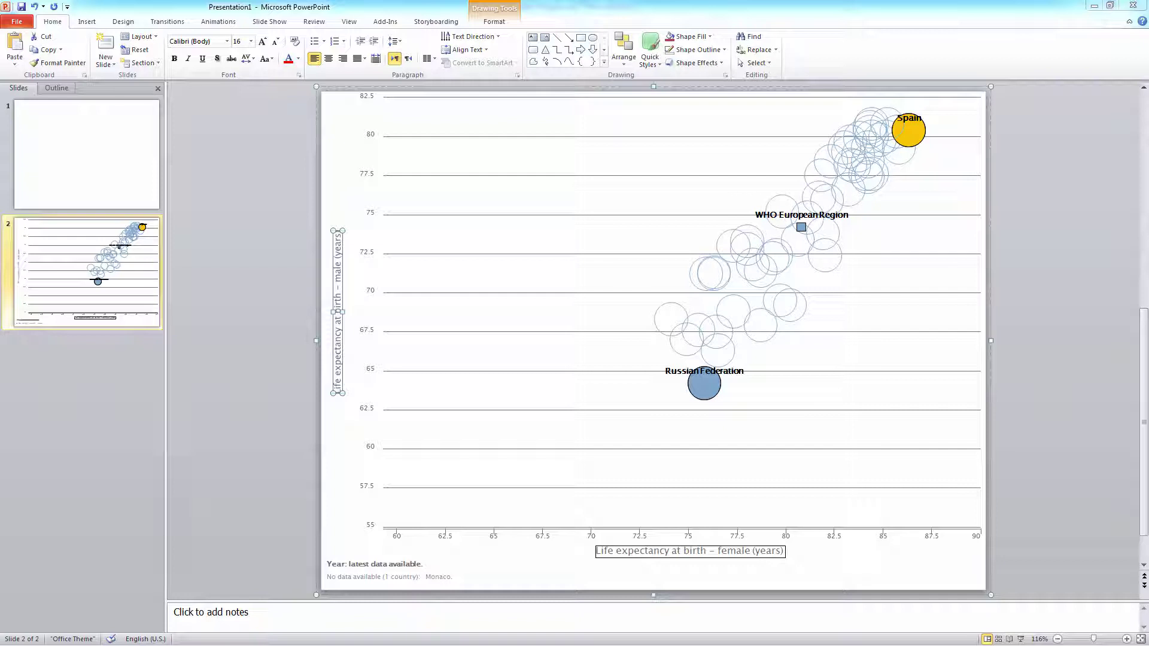
Draw a straight line from the 60 gridline diagonally up to the plot area's top
{"action": "left_click", "coordinate": [557, 38]}
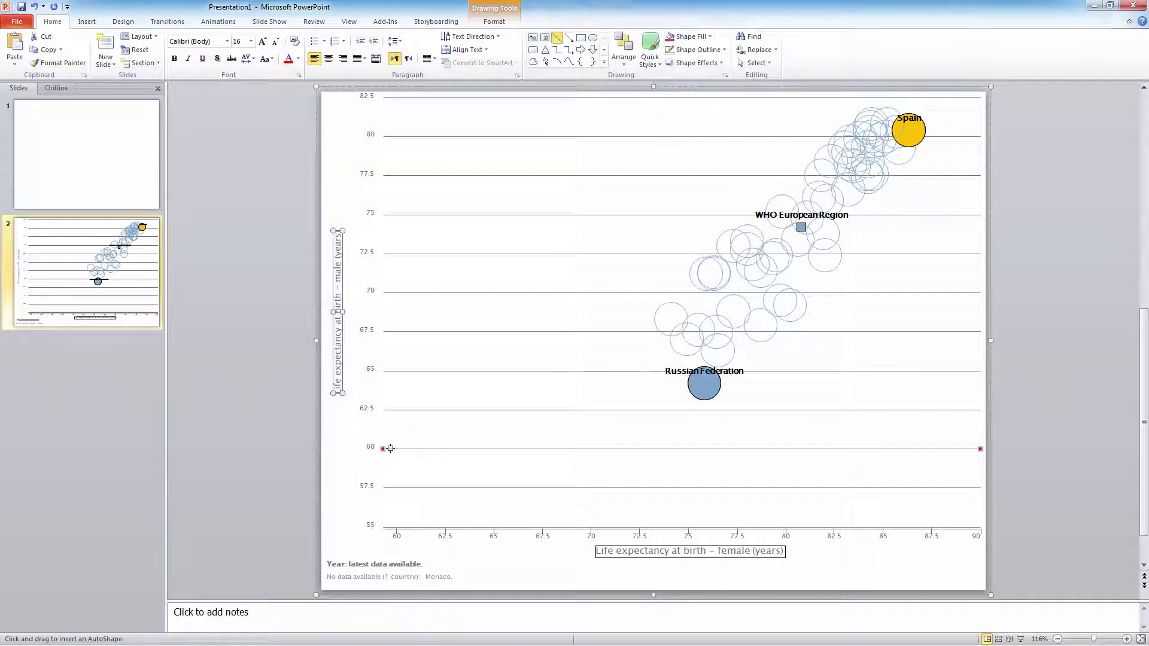
{"action": "left_click_drag", "start_coordinate": [389, 449], "coordinate": [845, 97]}
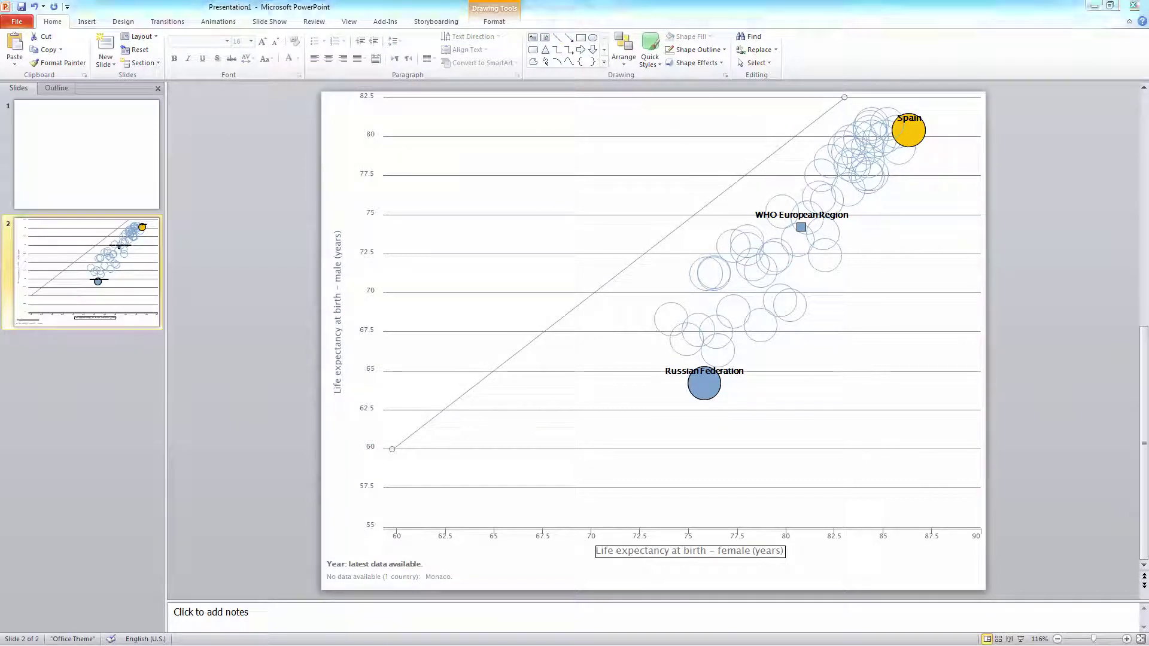